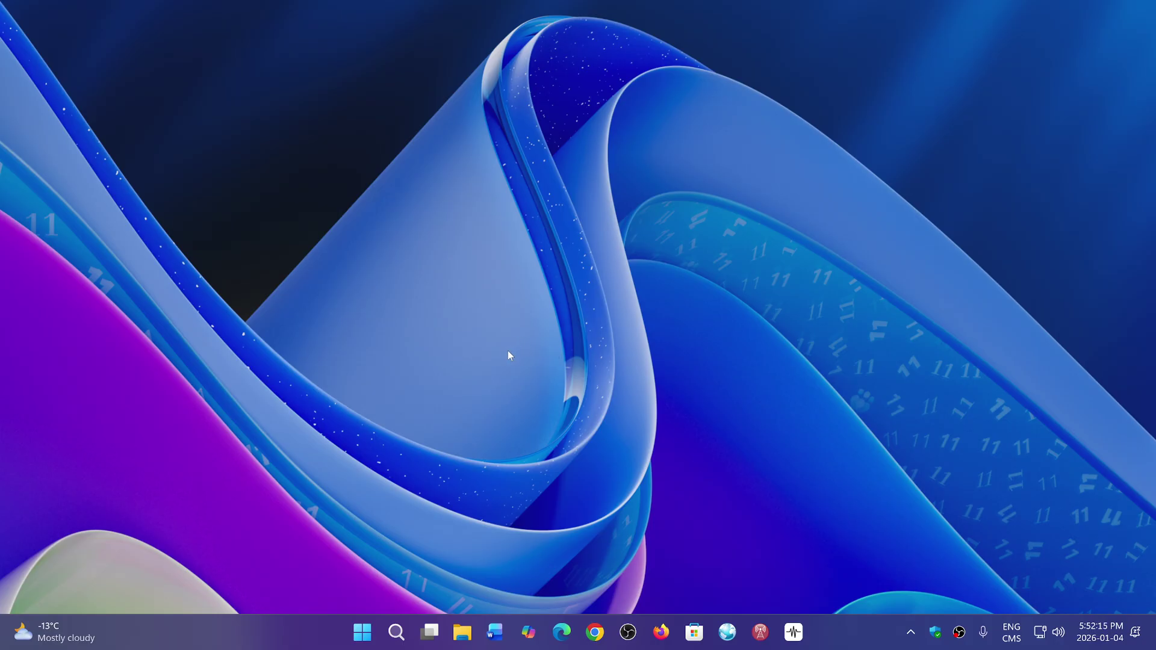
Turn on Show desktop icons so Recycle Bin and Chrome appear, then Refresh the desktop
right_click(680, 269)
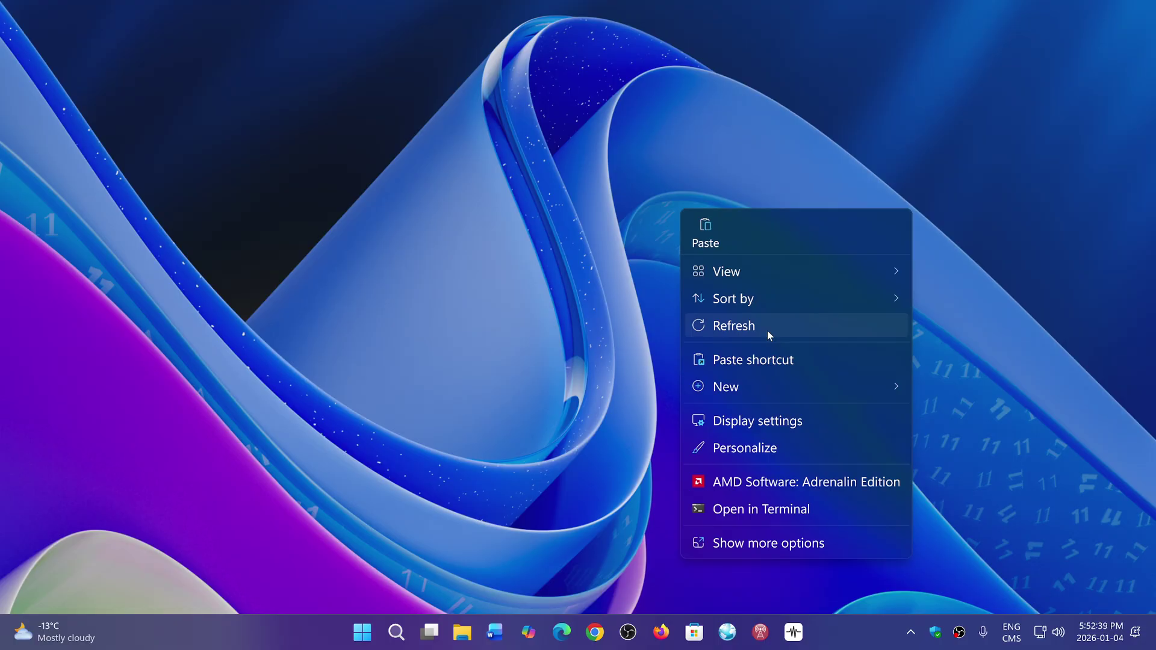
left_click(605, 291)
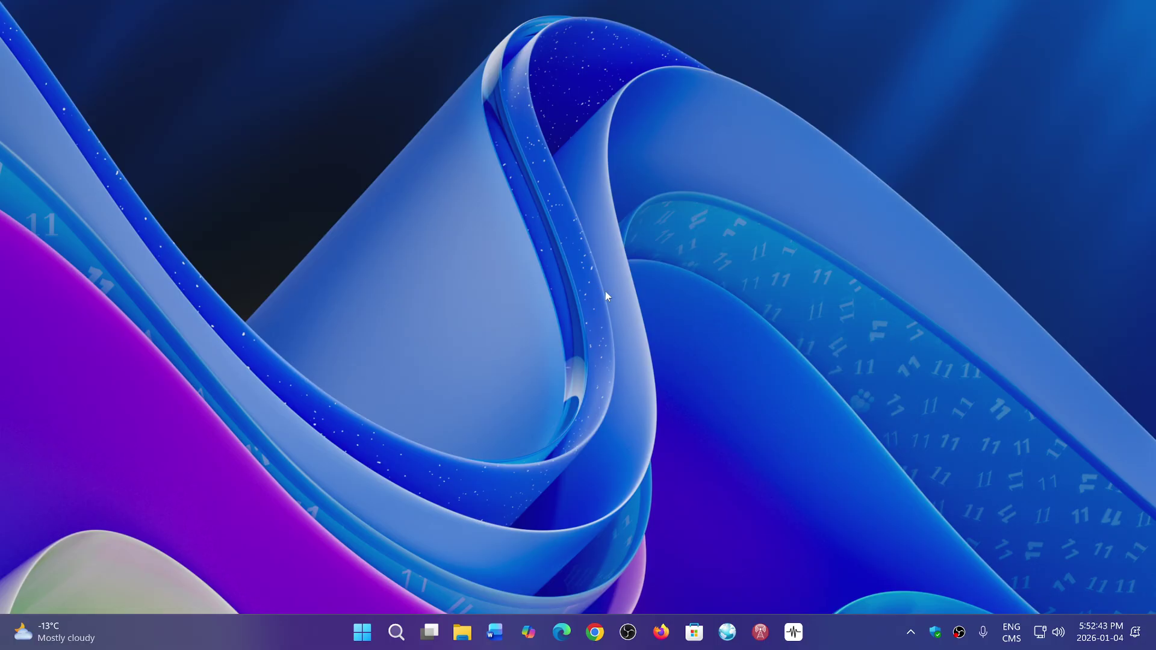
right_click(605, 291)
mouse_move(715, 271)
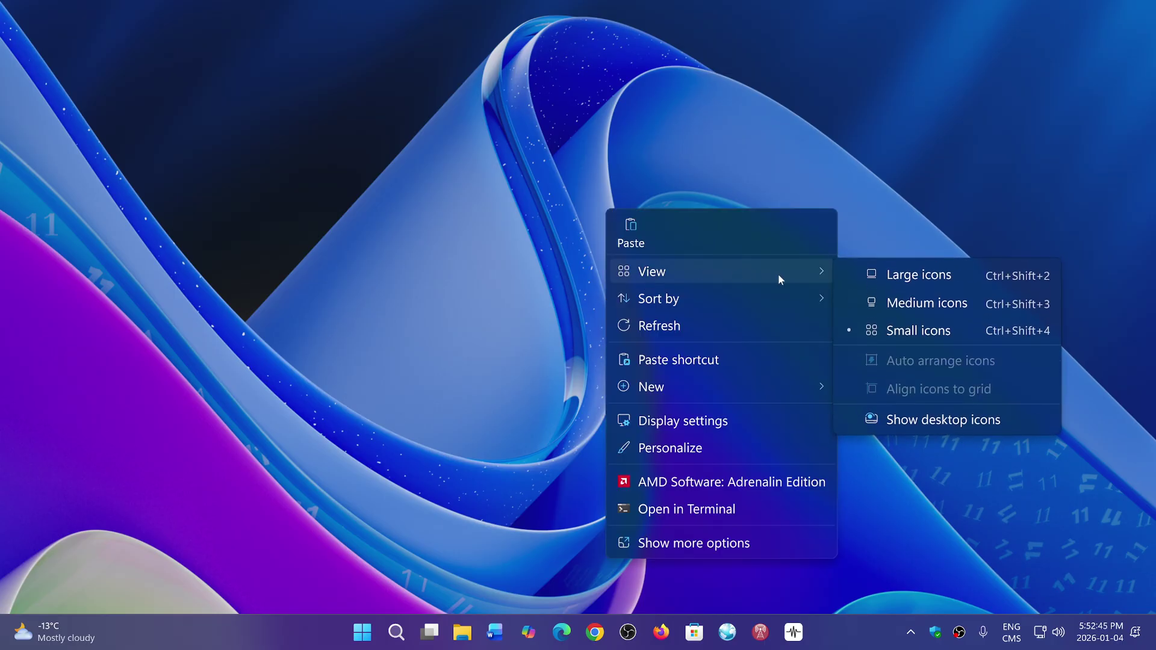
left_click(977, 425)
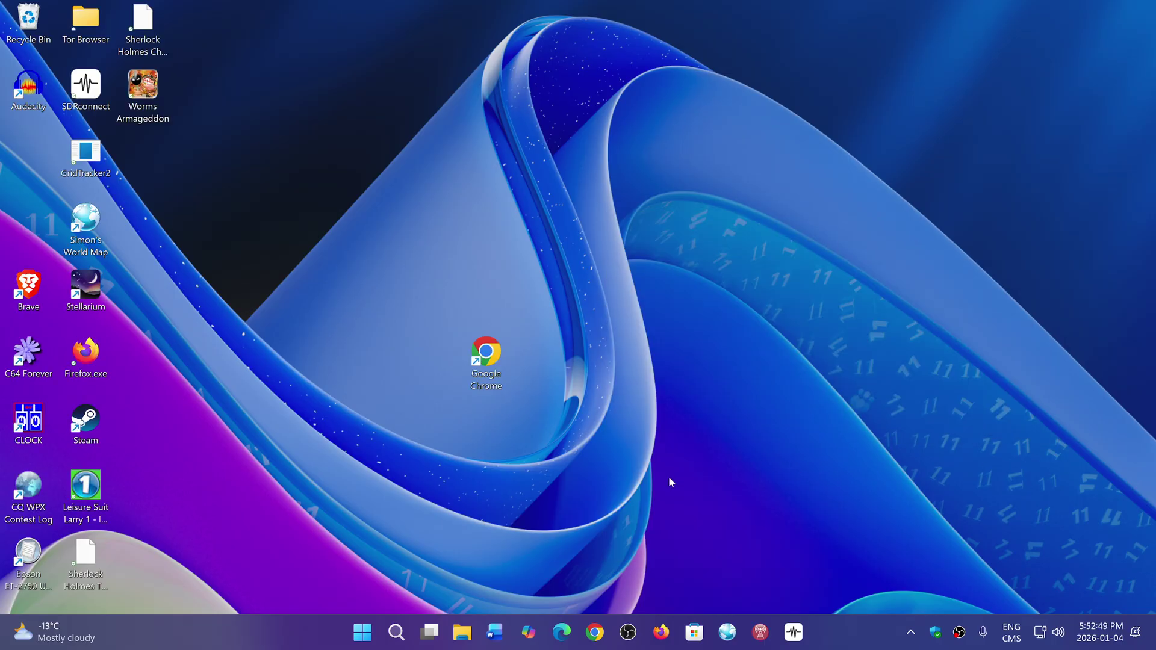
right_click(614, 175)
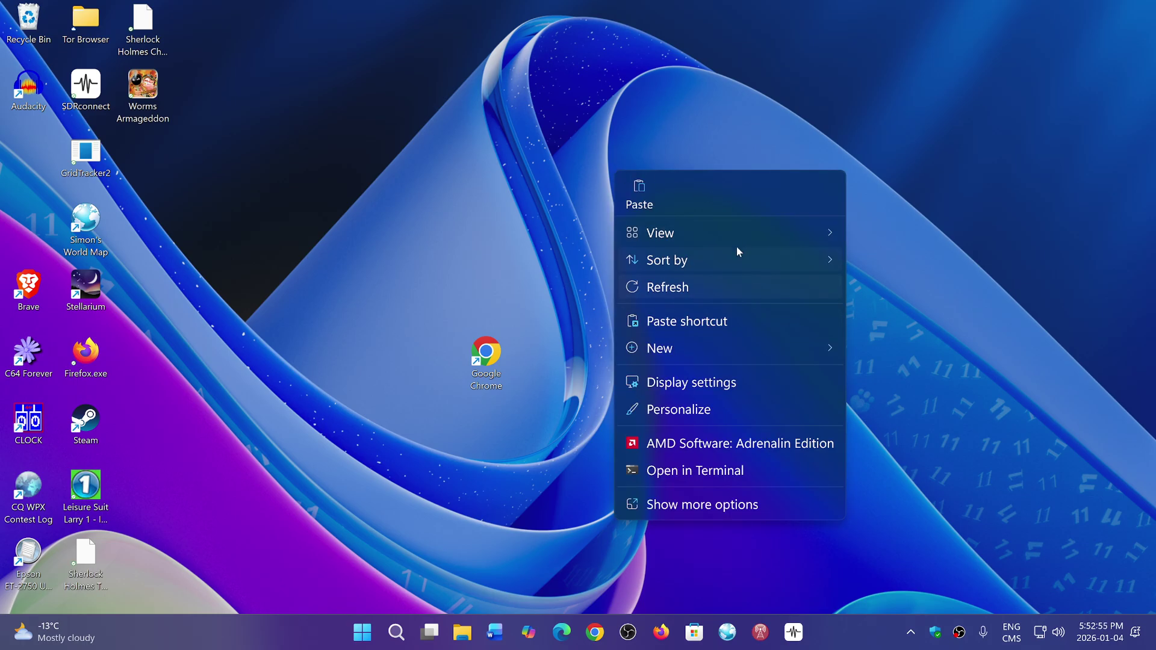
left_click(713, 286)
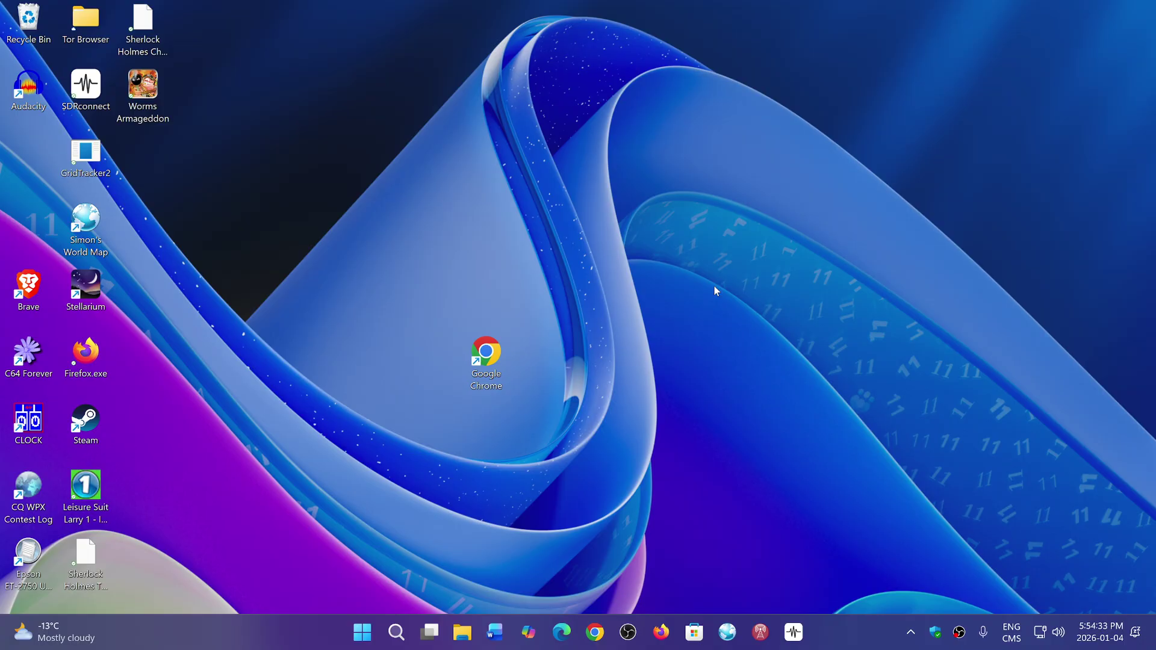
Bring up the desktop context menu to reach its View icon options, leaving icons shown
right_click(715, 287)
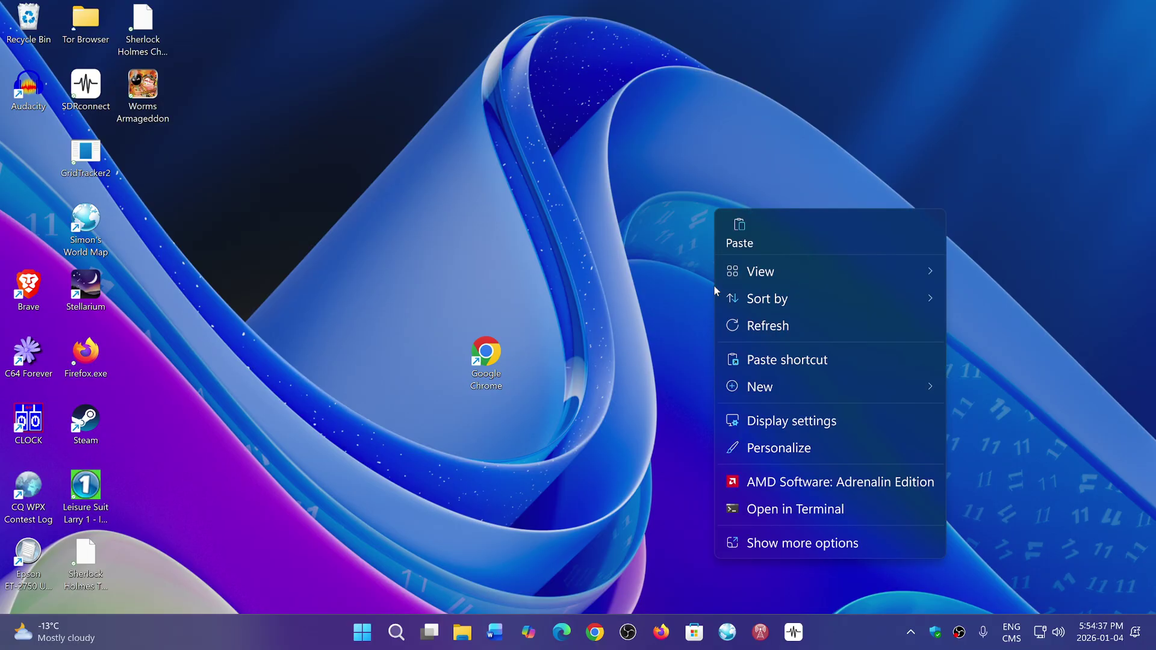